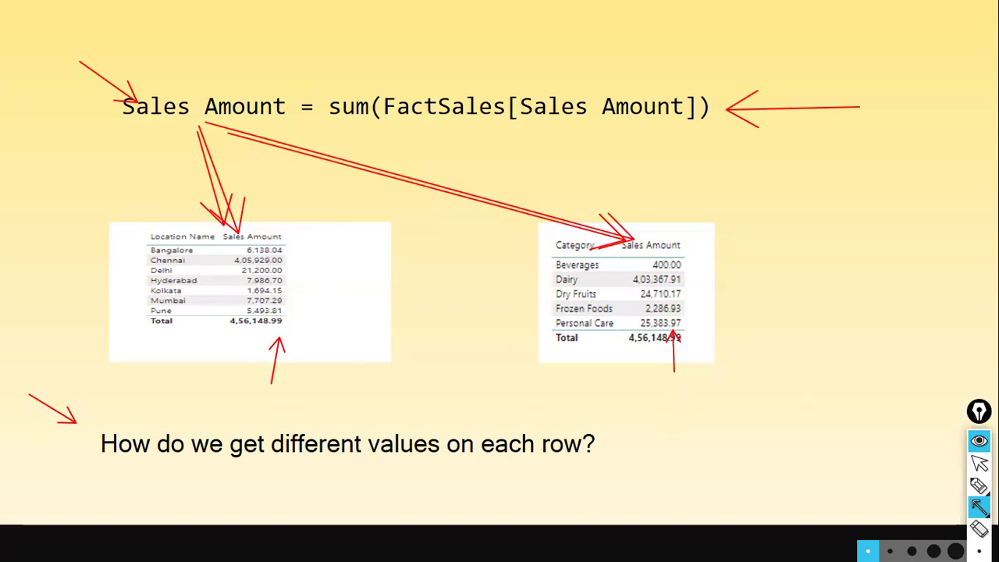
Step: Advance the presentation to the Evaluation Context slide and switch to the DAX_Part1_All_AllSelected_AllExcept report in Power BI Desktop
key(Escape)
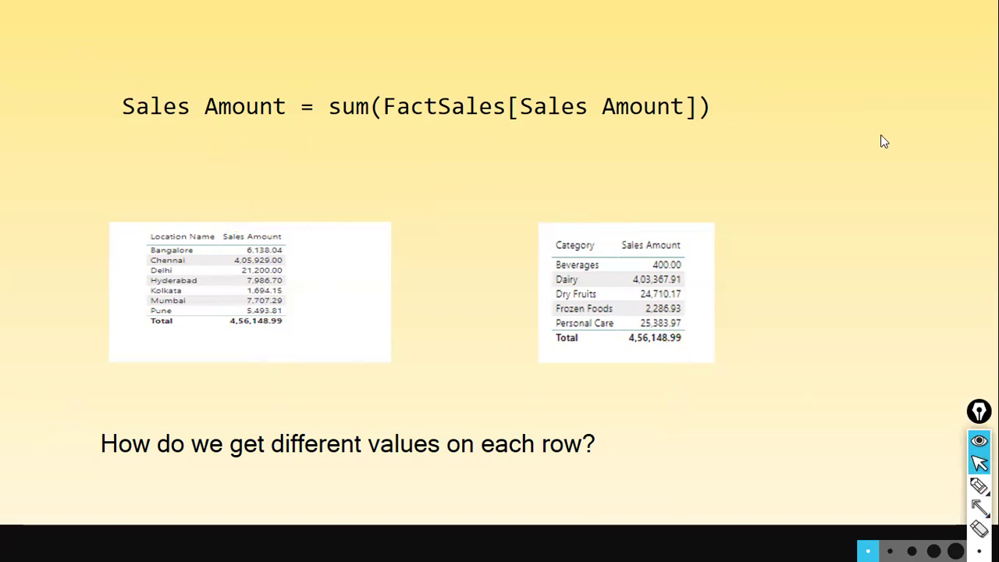
key(Right)
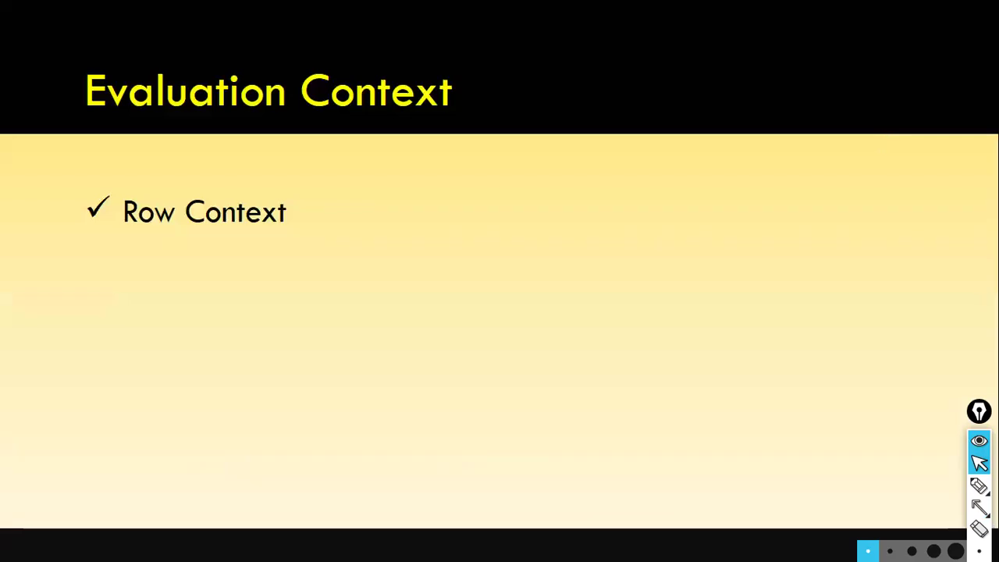
key(alt+Tab)
key(Tab)
key(Tab)
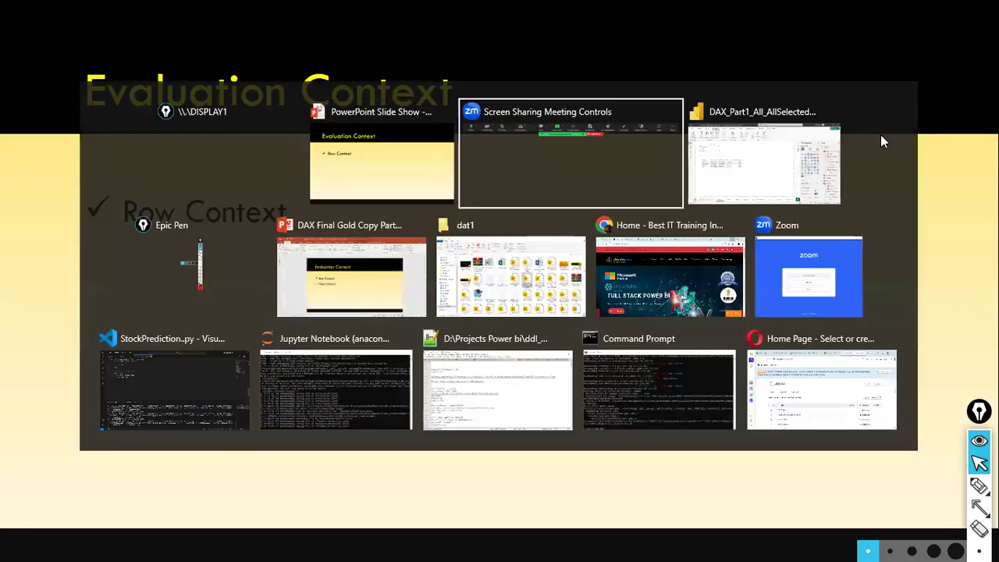
click(395, 285)
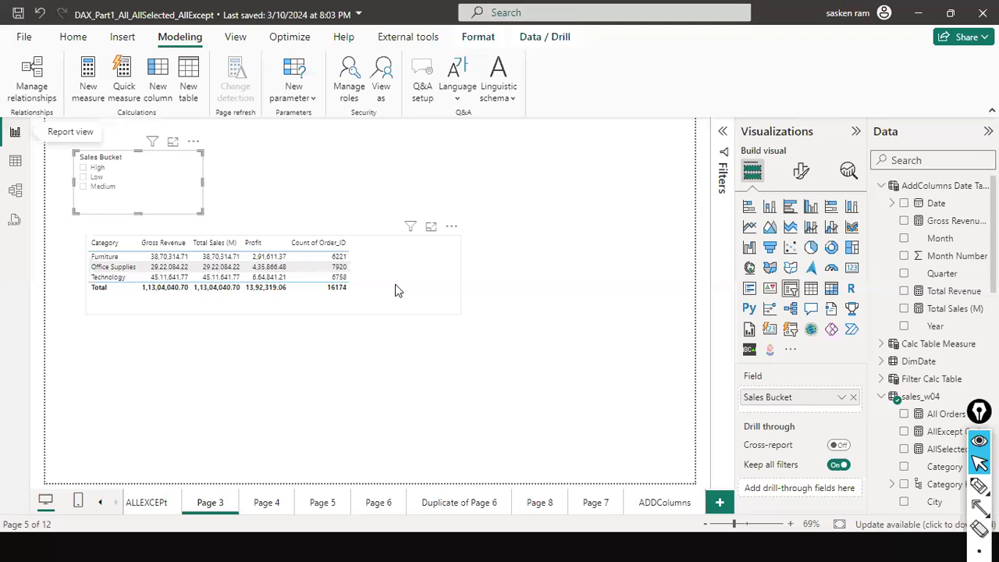
Step: Move the category sales table on Page 3 up beside the Sales Bucket slicer
drag(393, 255, 557, 155)
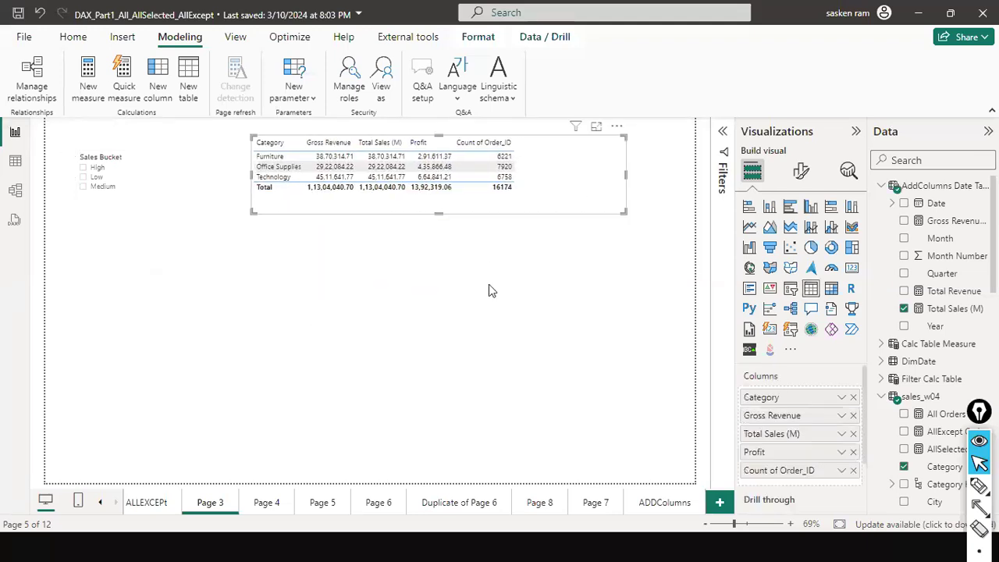
click(419, 373)
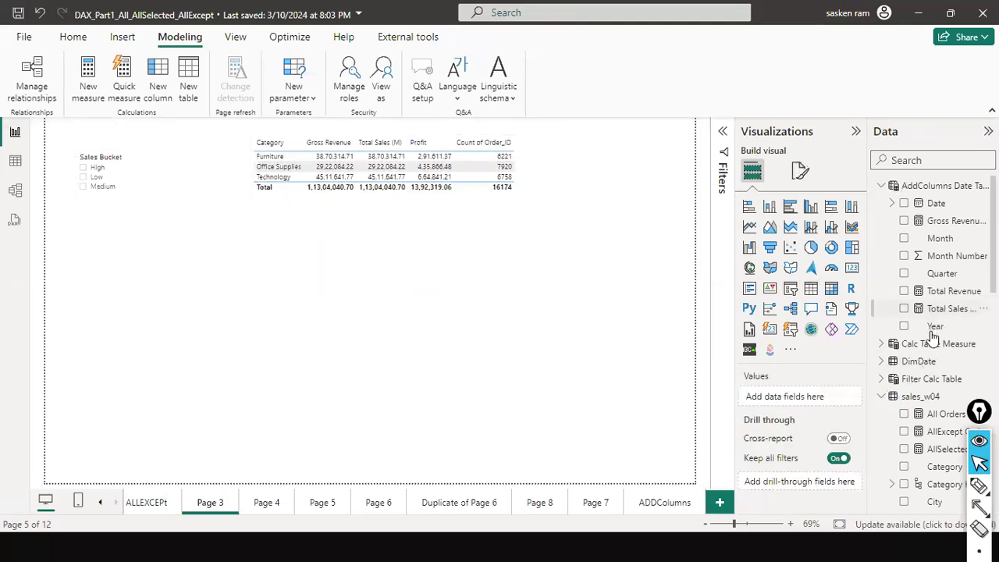
Step: Insert an empty table visual and place it below the Sales Bucket slicer
scroll(929, 335, down, 3)
scroll(926, 355, down, 5)
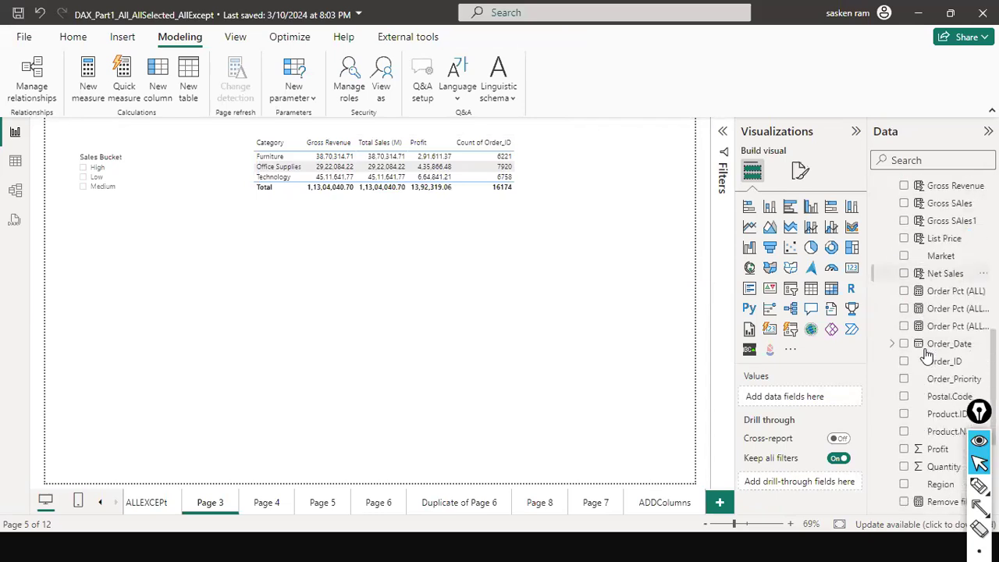
scroll(925, 355, up, 10)
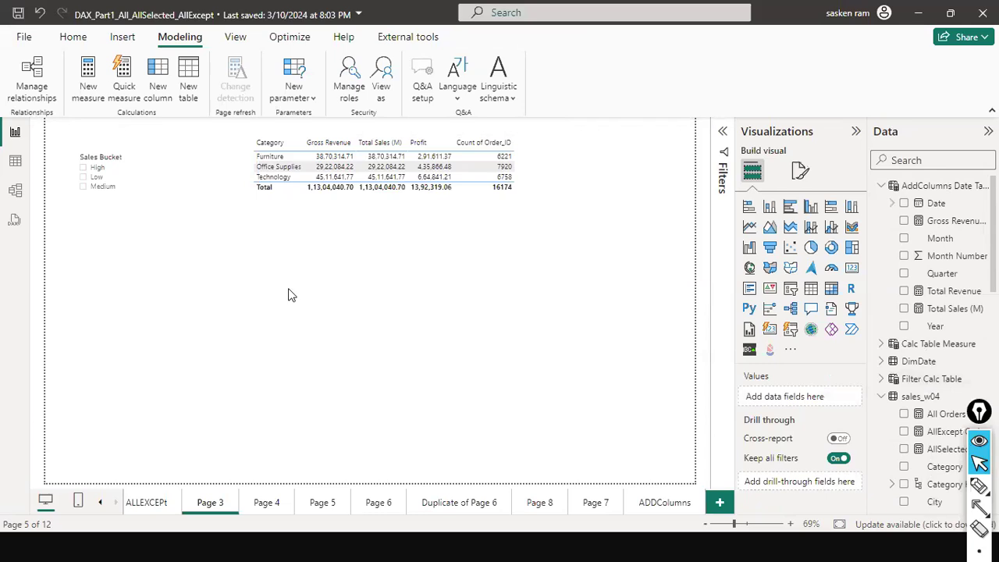
click(812, 293)
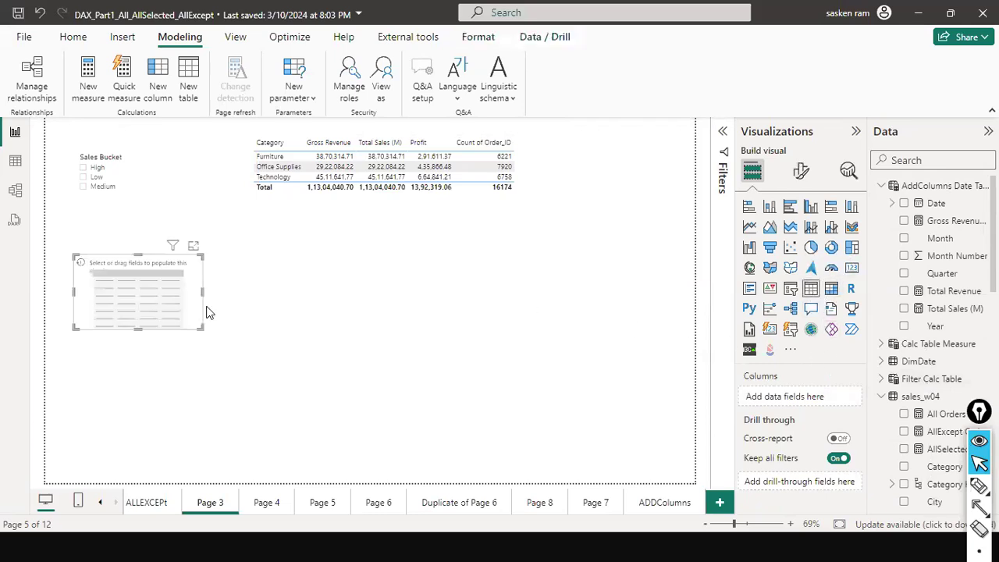
drag(189, 316, 200, 324)
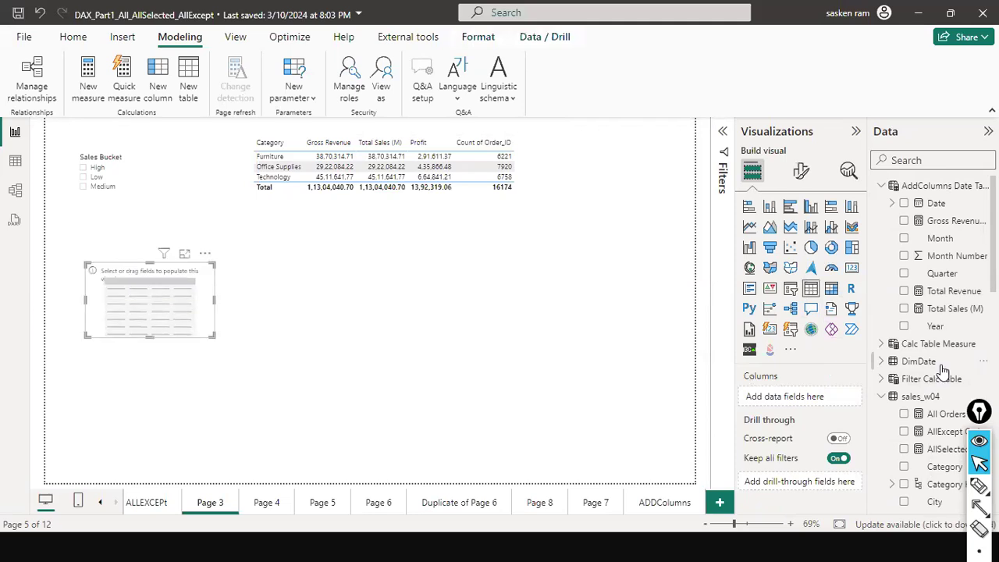
Step: Search the fields for CATE and add Category from sales_w04 to the new table
scroll(952, 396, down, 3)
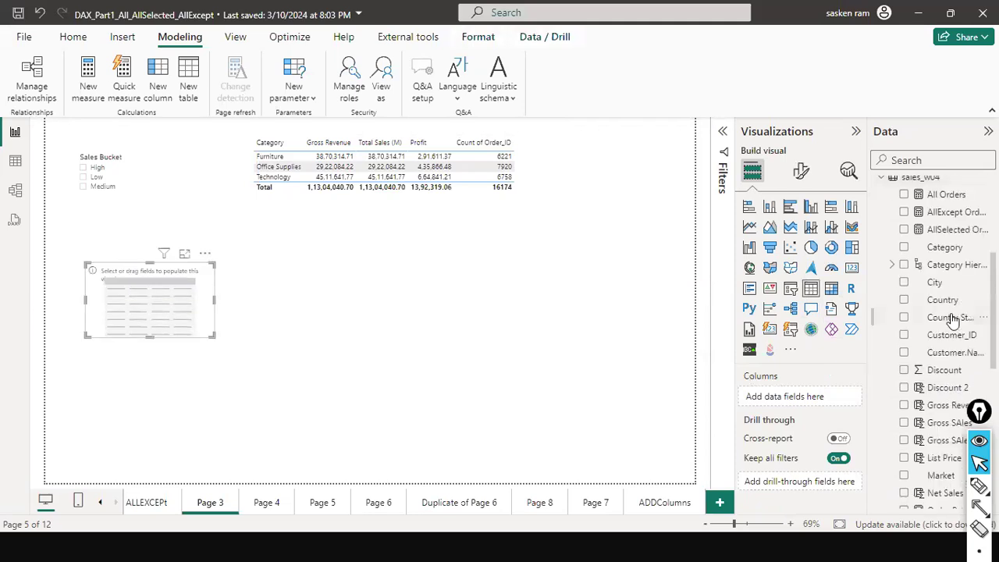
scroll(949, 260, up, 2)
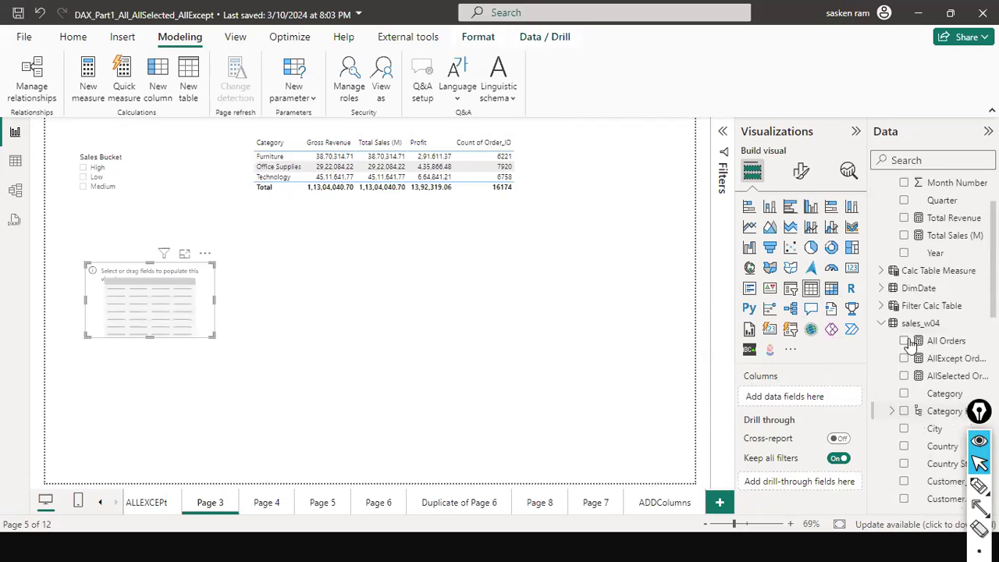
scroll(945, 328, down, 3)
scroll(942, 378, down, 3)
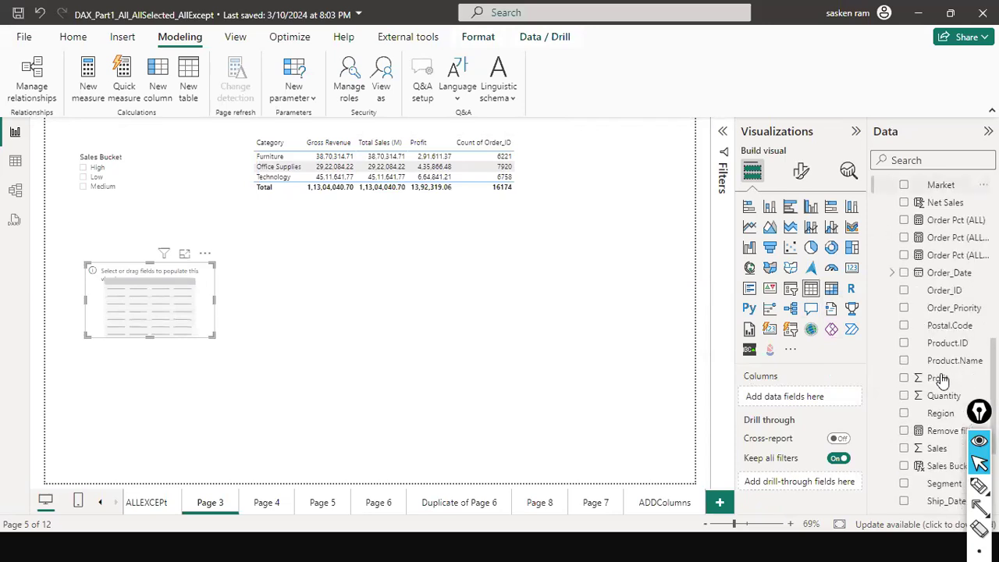
scroll(943, 378, up, 1)
scroll(944, 367, up, 3)
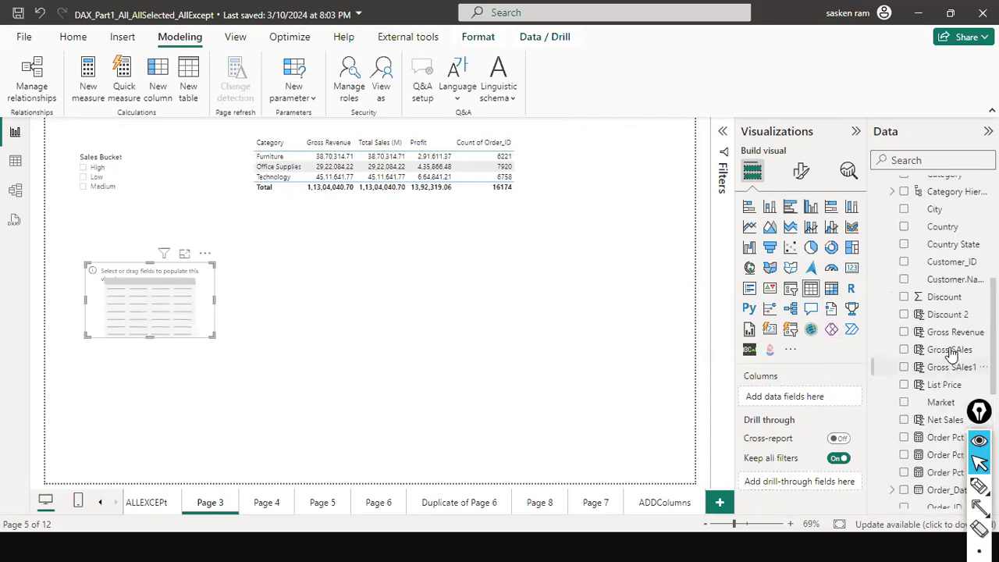
scroll(953, 303, down, 3)
scroll(952, 312, down, 3)
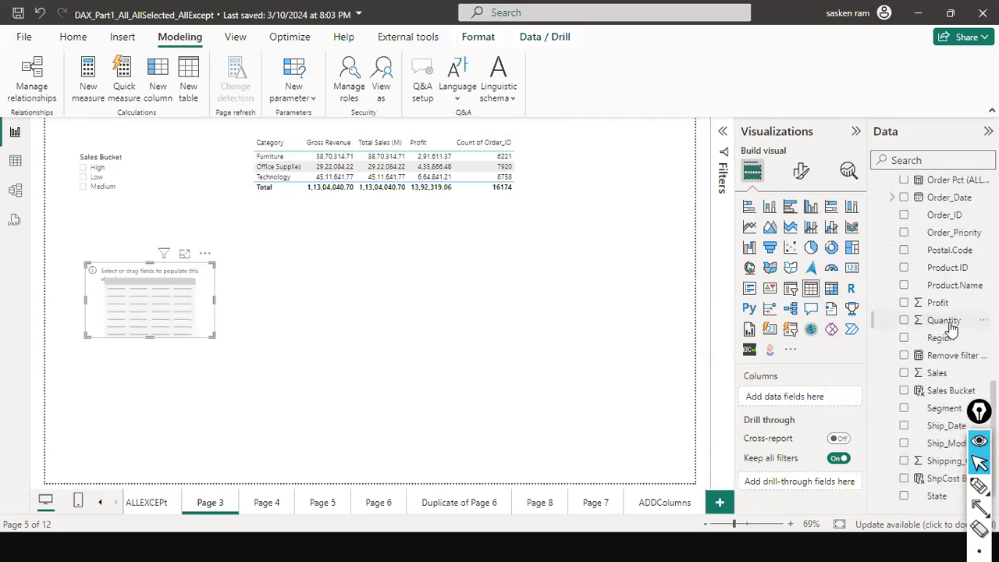
scroll(951, 329, down, 1)
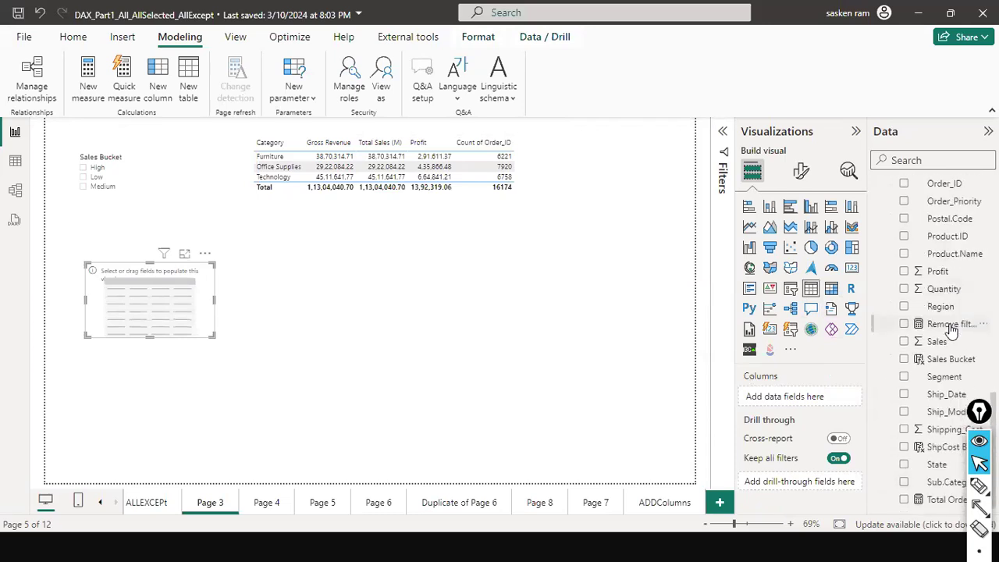
click(918, 160)
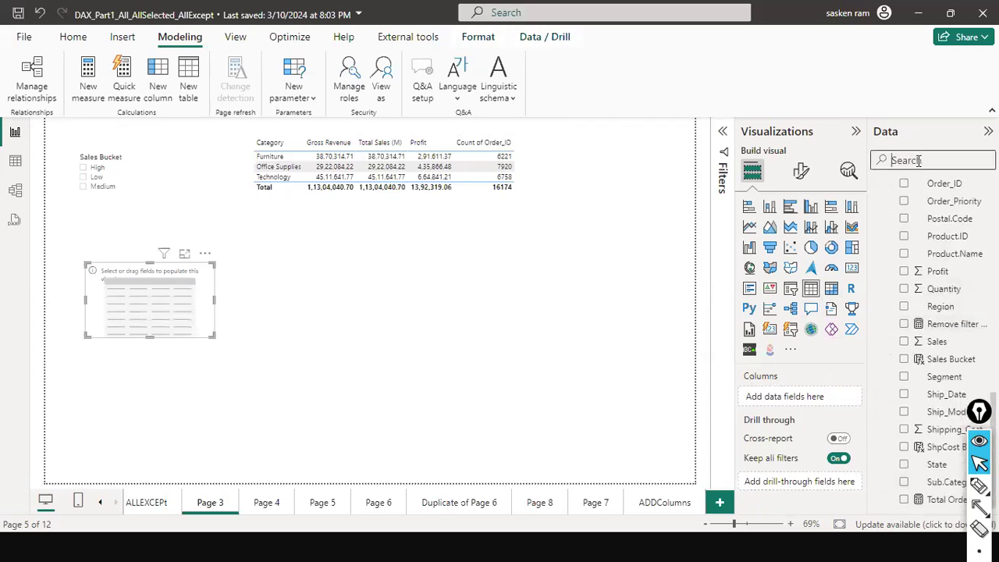
text(CATE)
drag(945, 308, 165, 293)
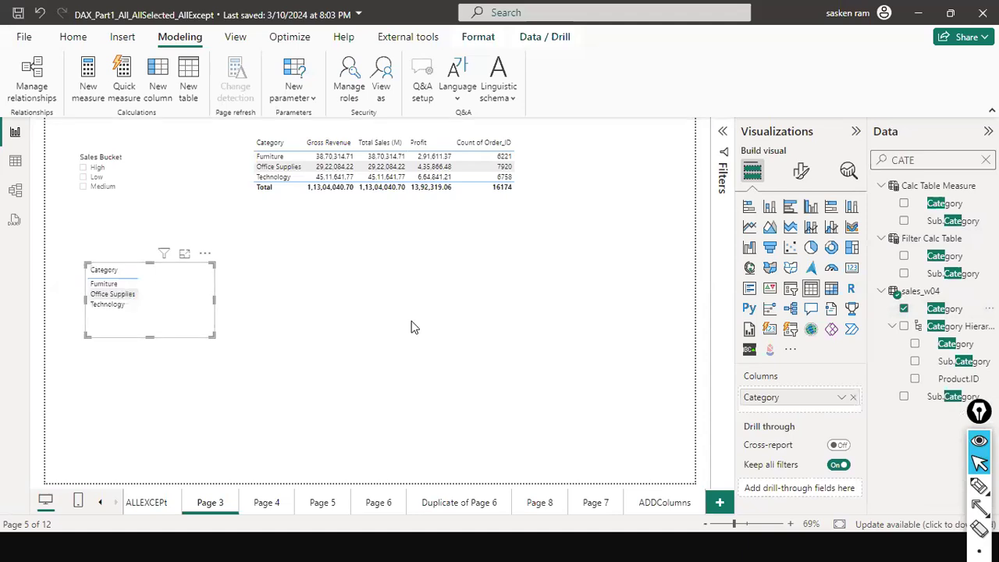
Step: Insert a second empty table visual and place it beside the new Category table
click(463, 298)
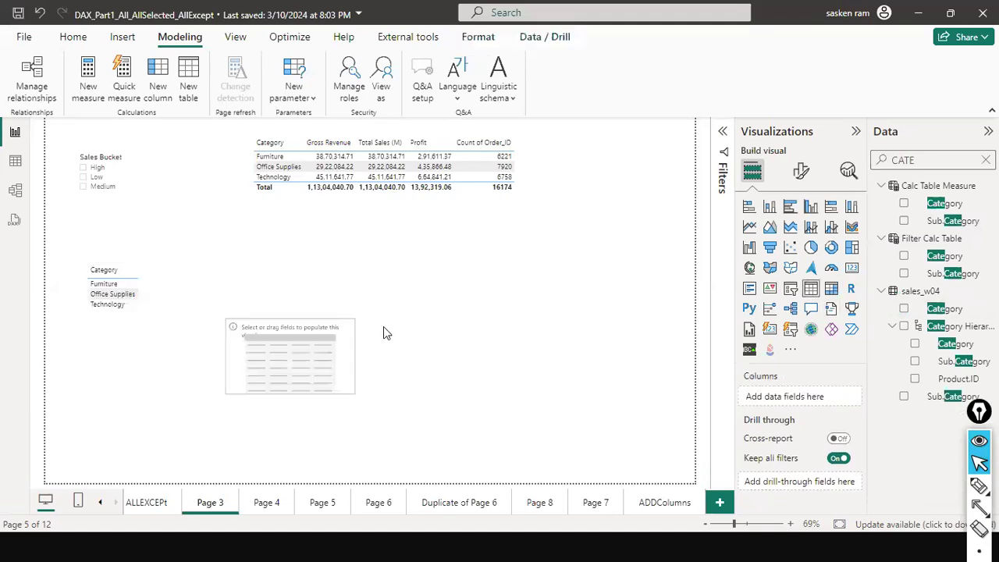
drag(318, 361, 401, 300)
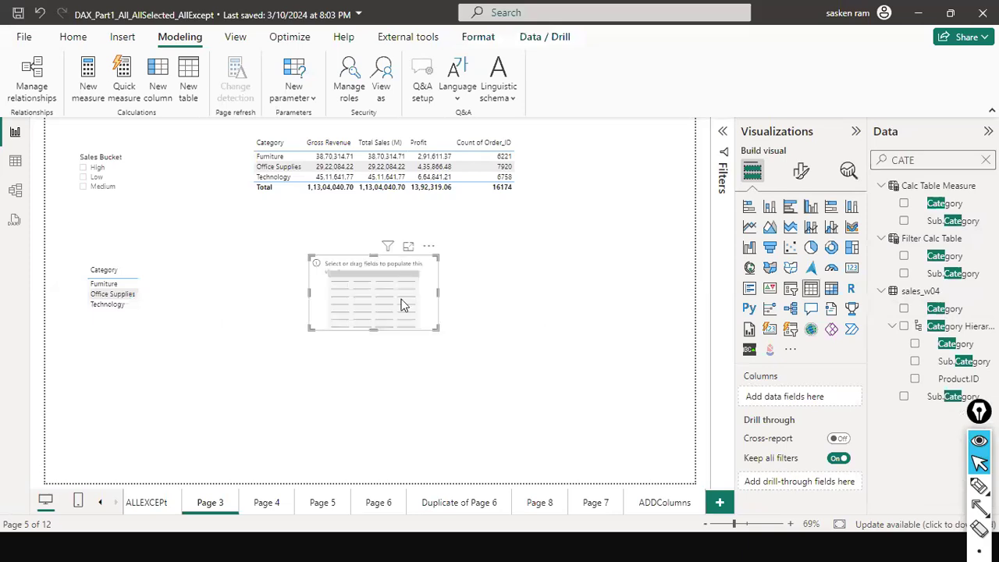
click(727, 297)
Step: Search the fields for SEG and add Segment from sales_w04 to the second empty table
click(987, 160)
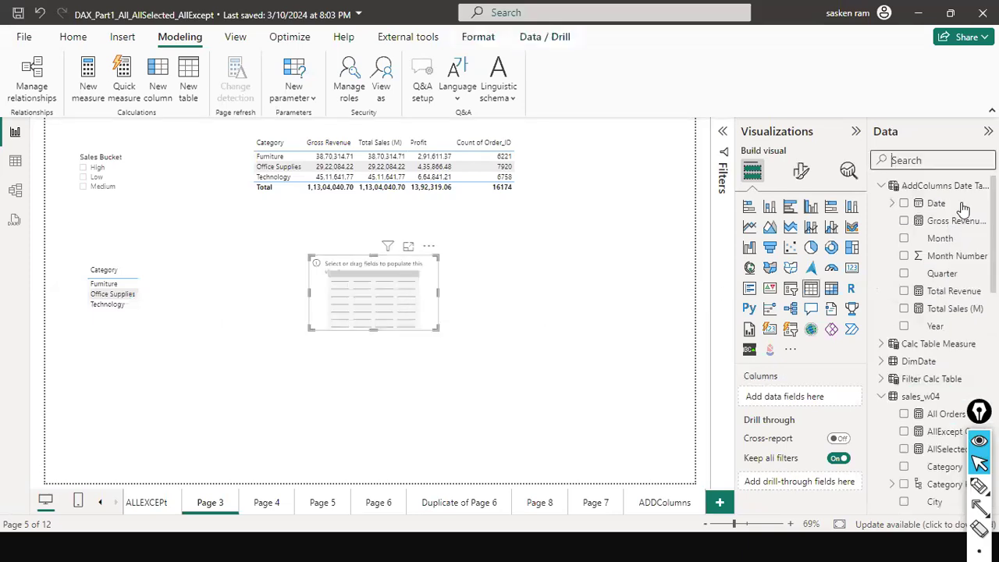
scroll(936, 349, down, 3)
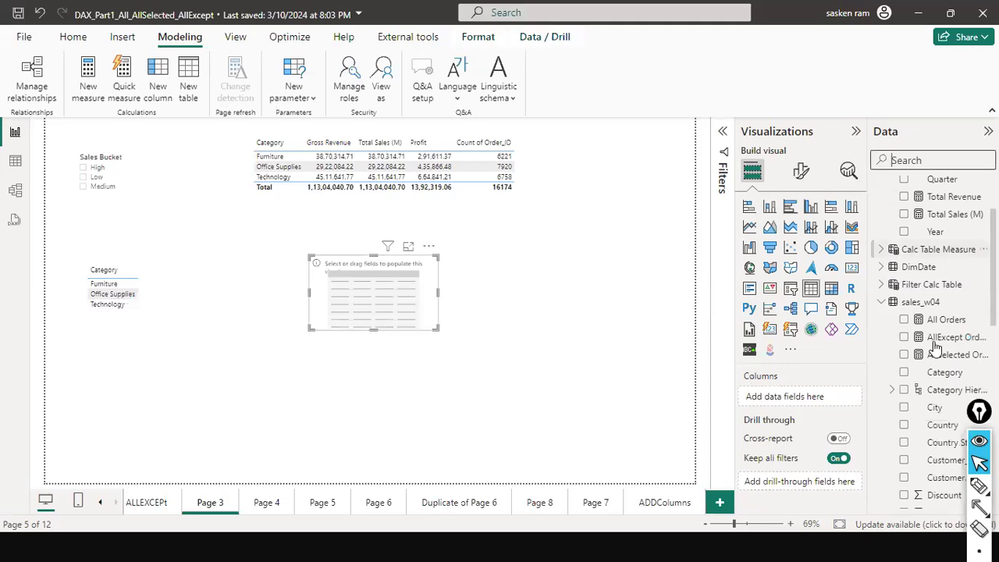
scroll(935, 349, down, 4)
scroll(906, 166, down, 3)
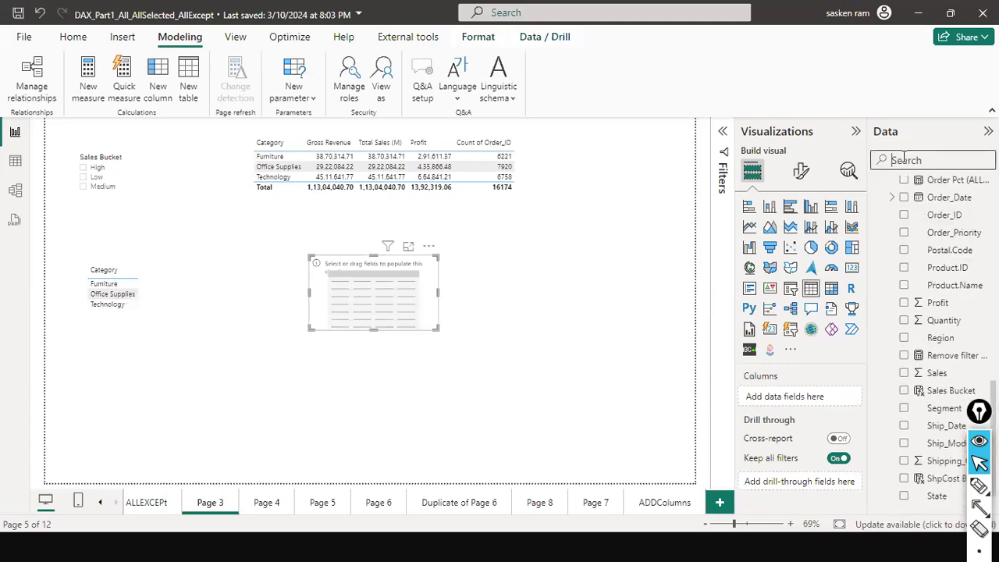
text(SEG)
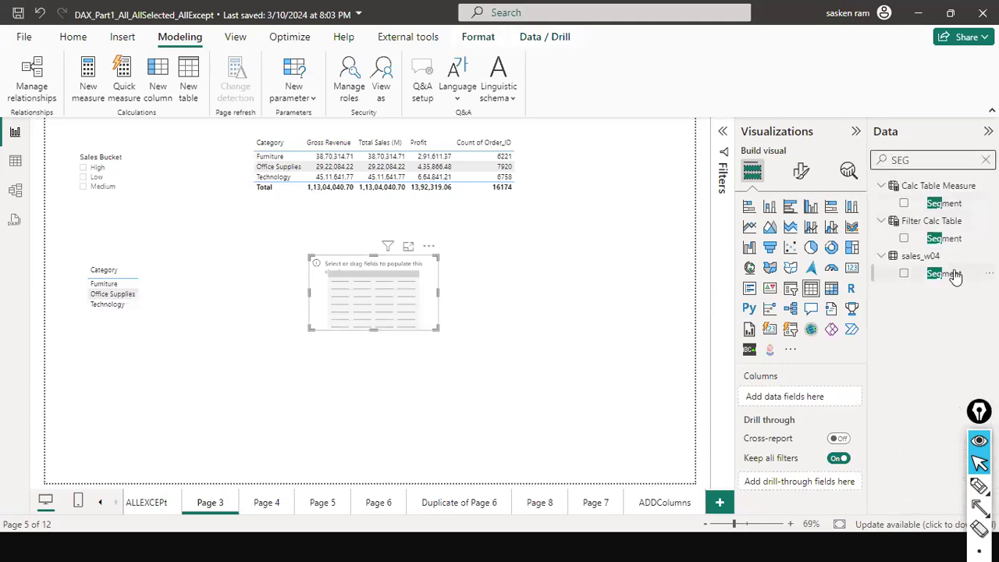
drag(945, 275, 392, 299)
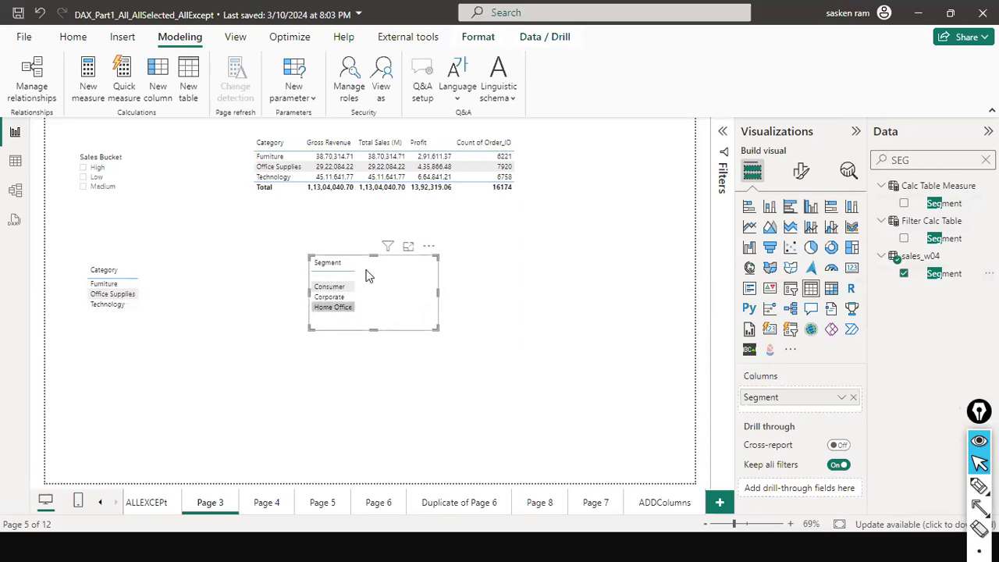
Step: Shift the new Category table slightly left to align it with the Sales Bucket slicer
click(326, 313)
click(198, 294)
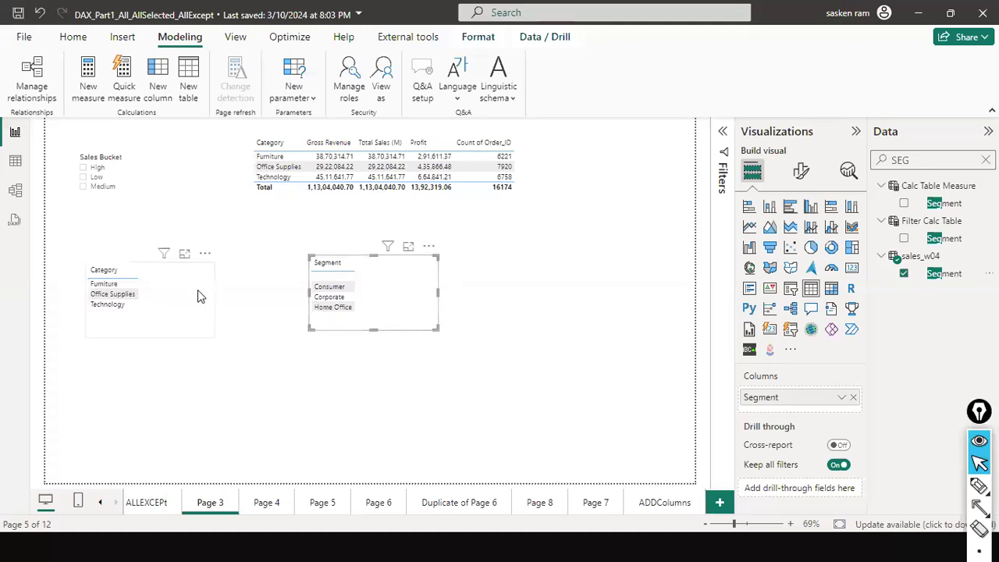
click(342, 359)
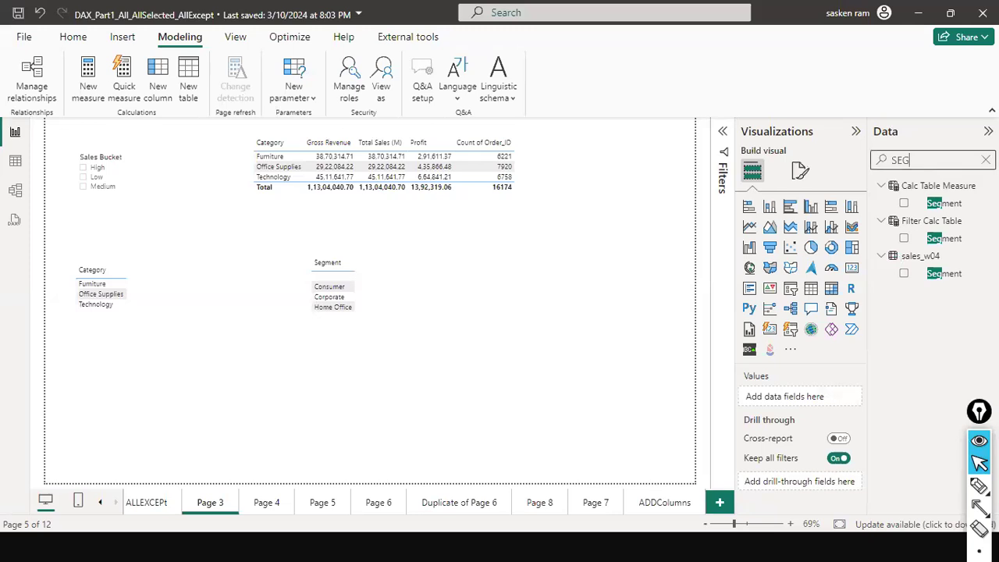
Step: Search the fields for TOTAL and open the formula of the Total Sales (M) measure
key(BackSpace)
key(BackSpace)
key(BackSpace)
text(TO)
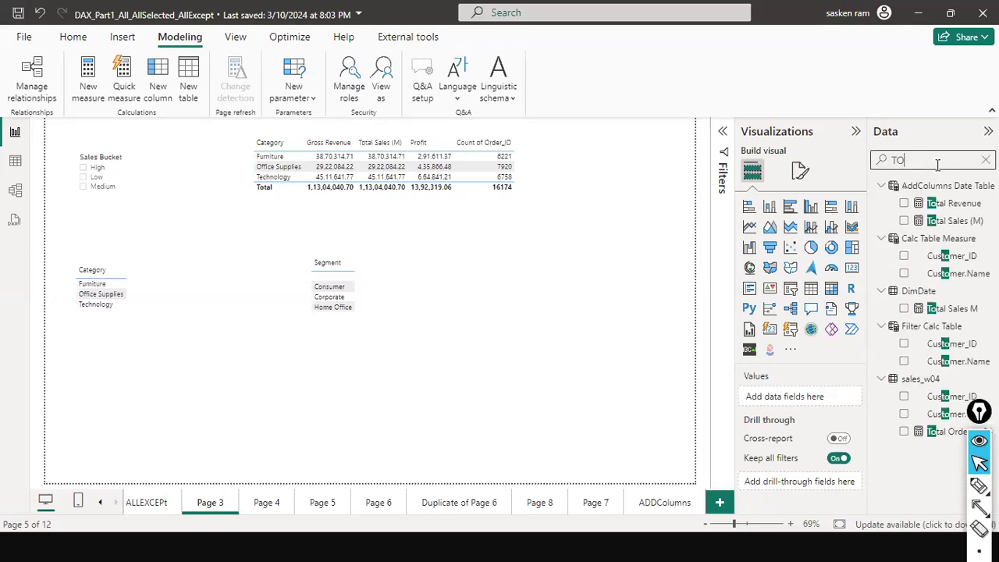
text(TAL)
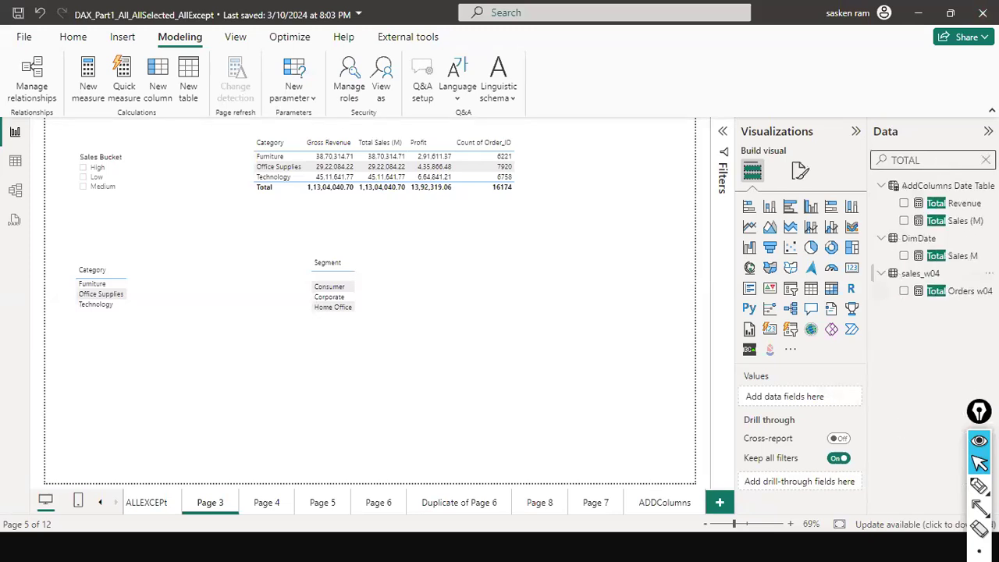
click(959, 221)
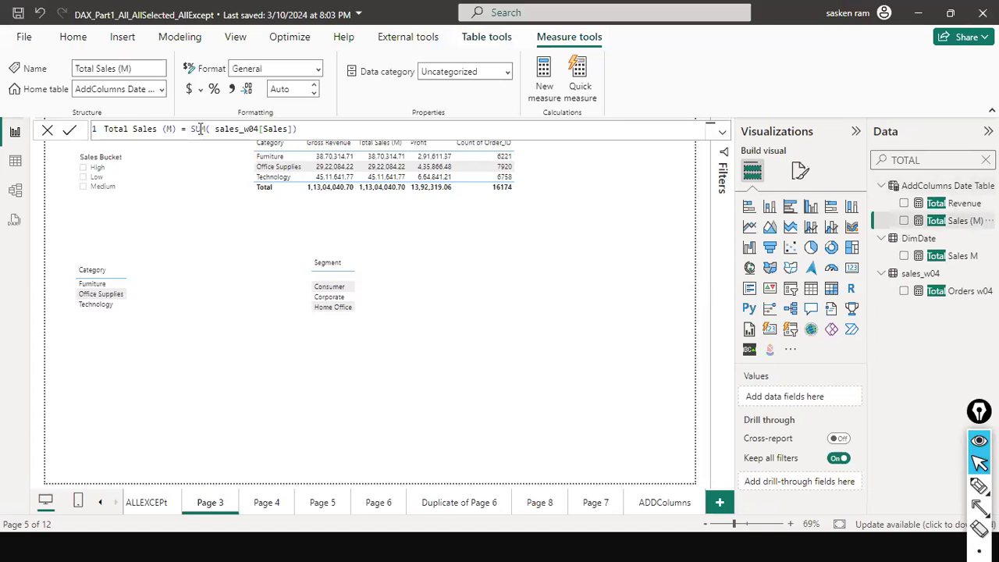
Step: Draw arrows from the Total Sales (M) formula to the Category and Segment tables, and clear the arrows and close the formula
click(348, 130)
key(a)
mouse_move(147, 138)
mouse_down()
mouse_move(147, 246)
mouse_move(133, 268)
mouse_up()
mouse_move(157, 131)
mouse_down()
mouse_move(303, 246)
mouse_move(362, 264)
mouse_up()
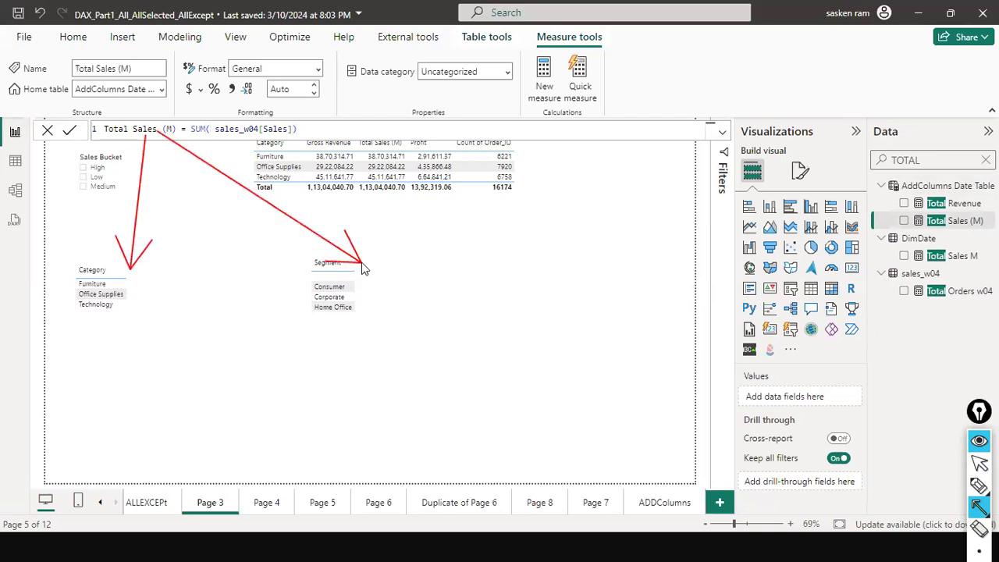
key(ctrl+shift+7)
key(ctrl+shift+2)
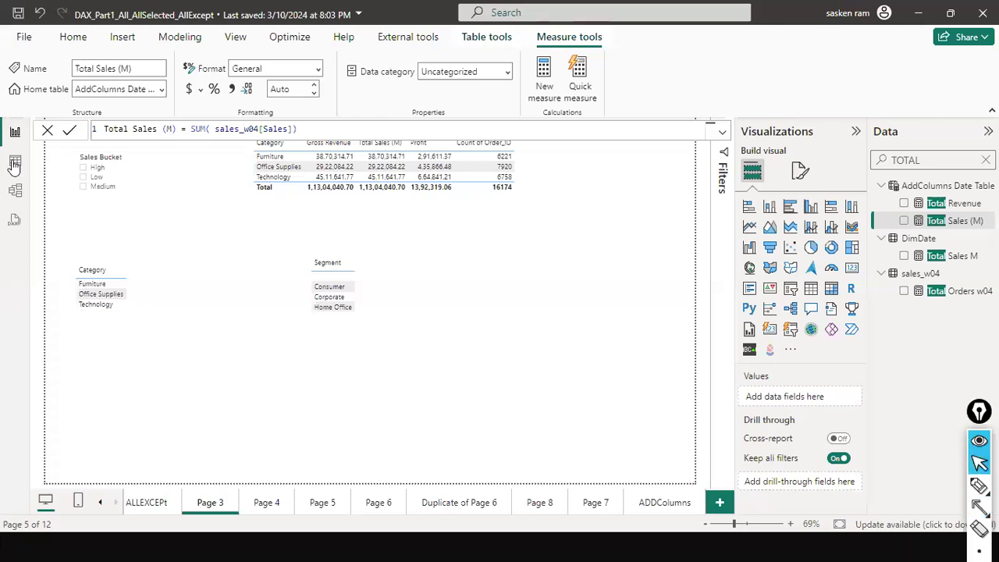
click(47, 131)
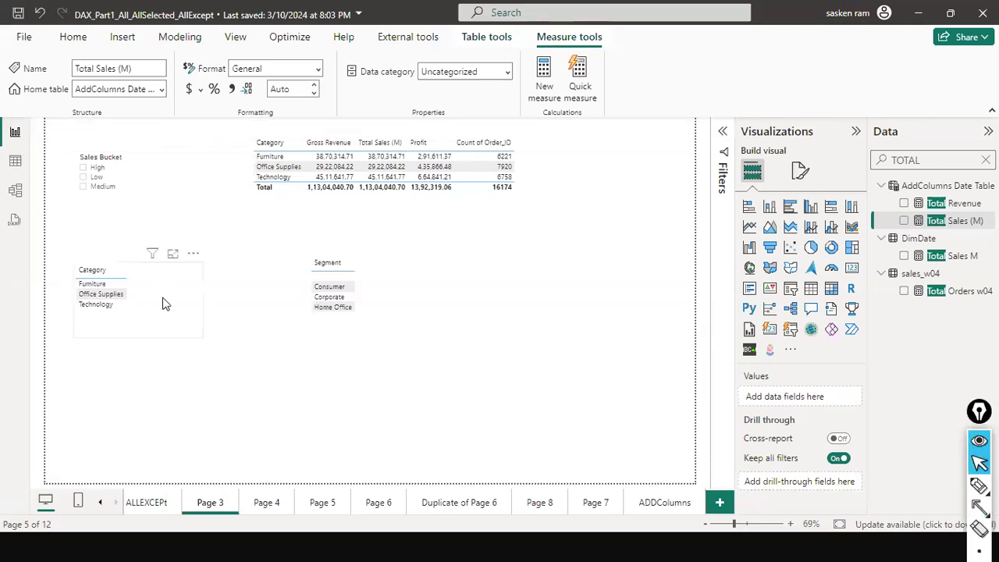
Step: Search the fields for TOT and add the Total Sales (M) measure to both the Category table and the Segment table
click(195, 304)
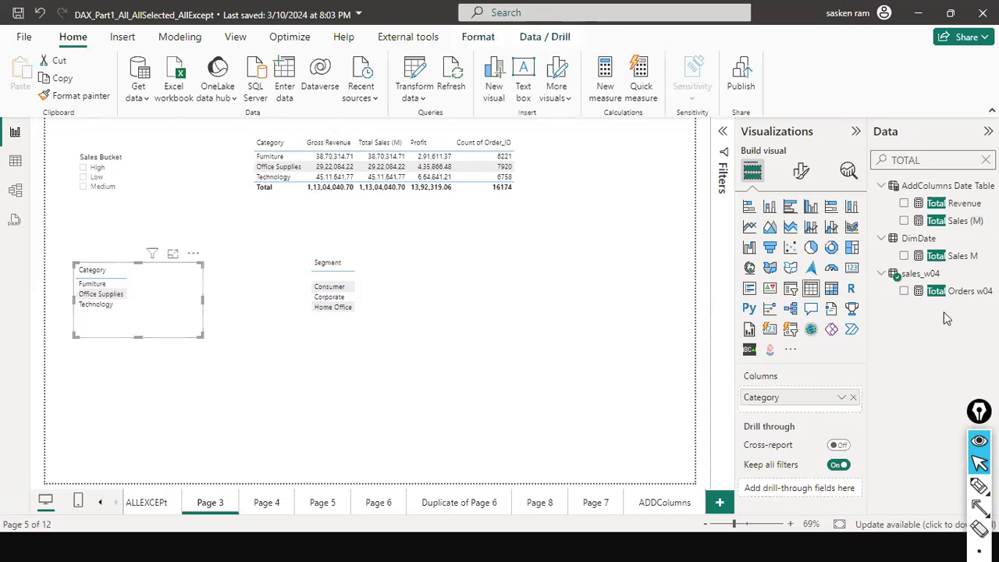
click(986, 159)
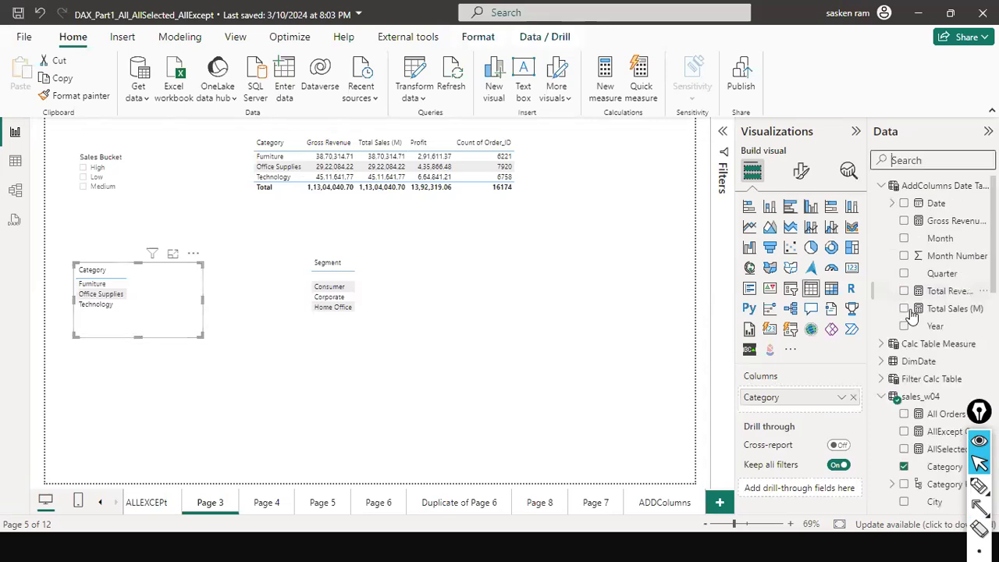
scroll(931, 383, down, 10)
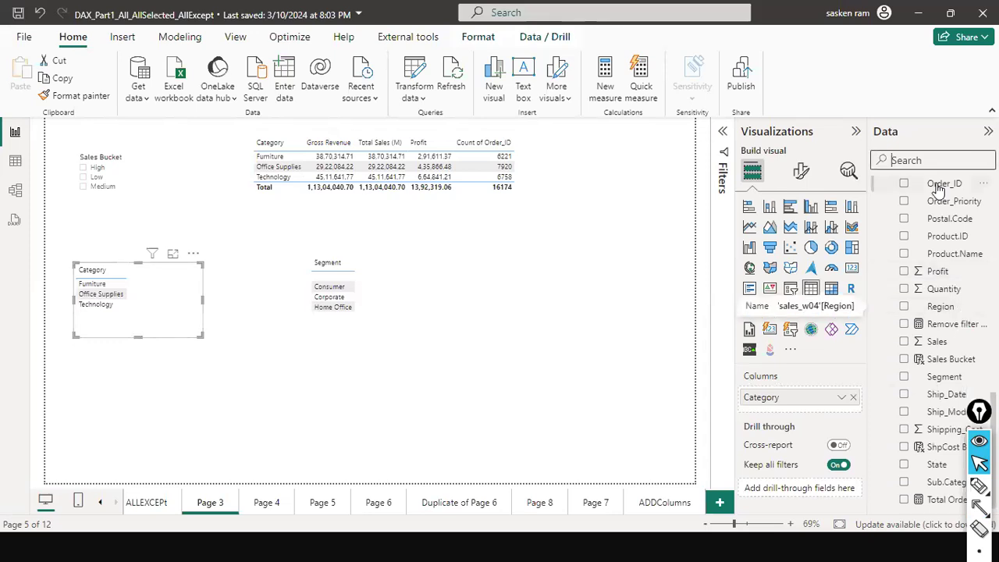
text(TO)
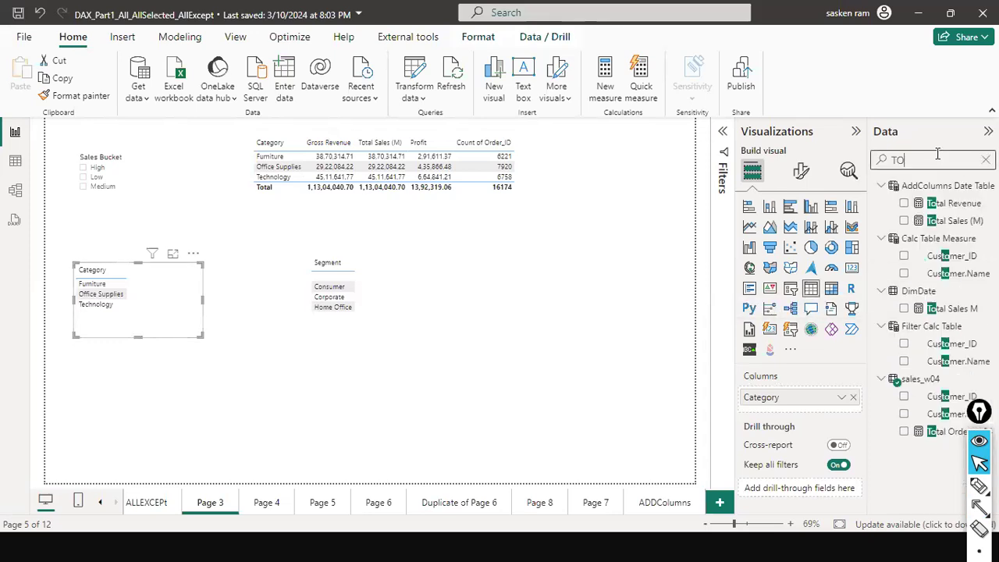
text(T)
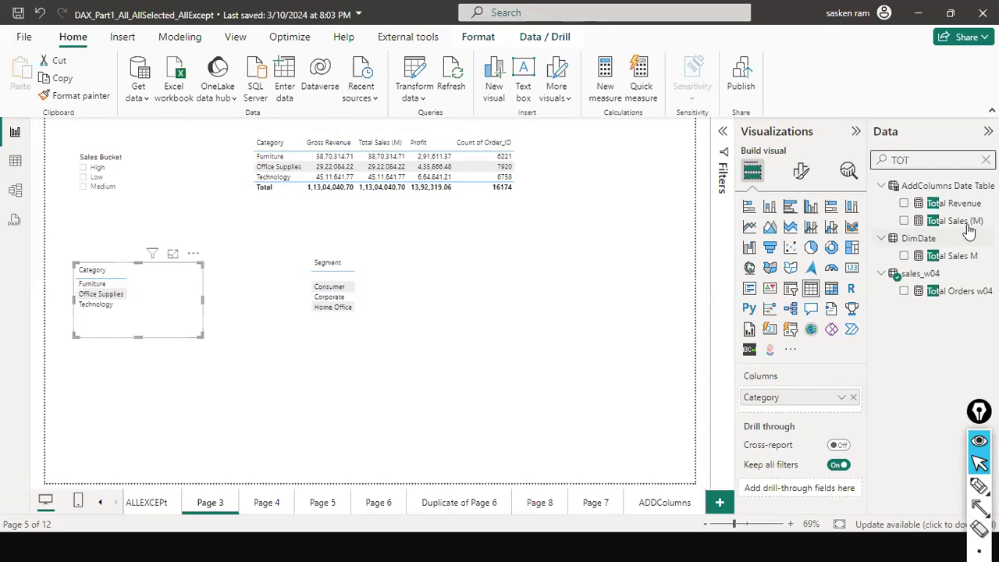
drag(968, 227, 188, 286)
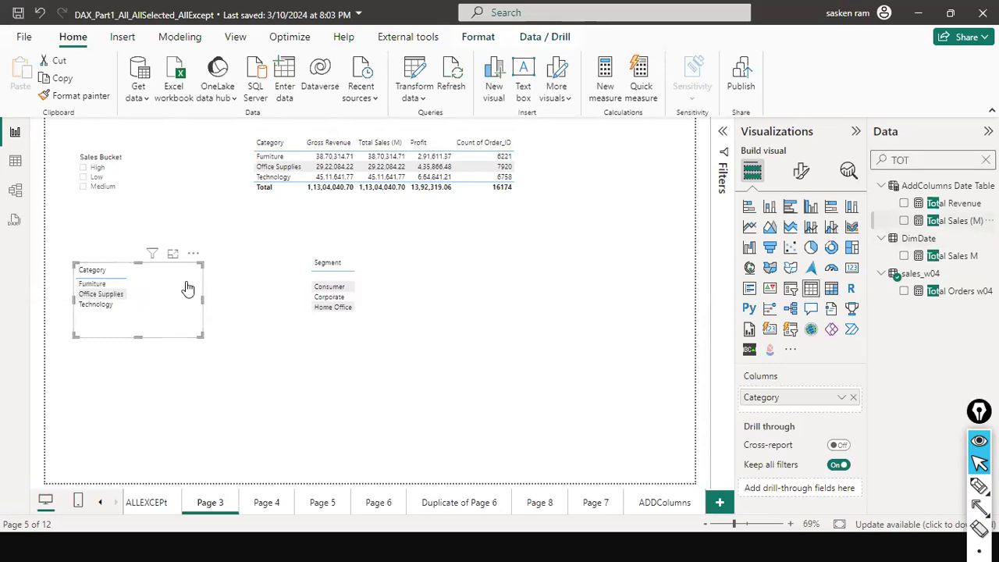
click(394, 295)
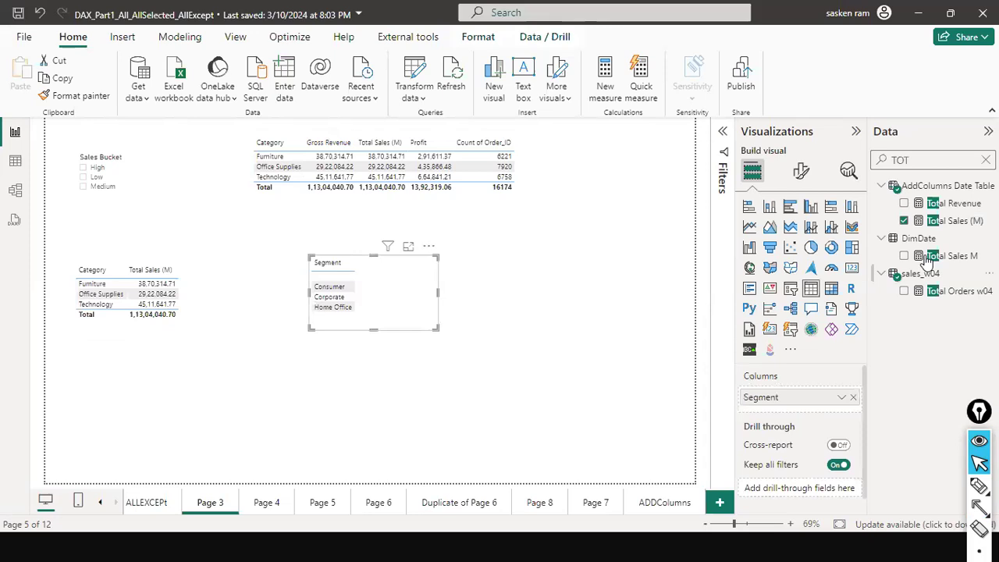
drag(956, 226, 406, 291)
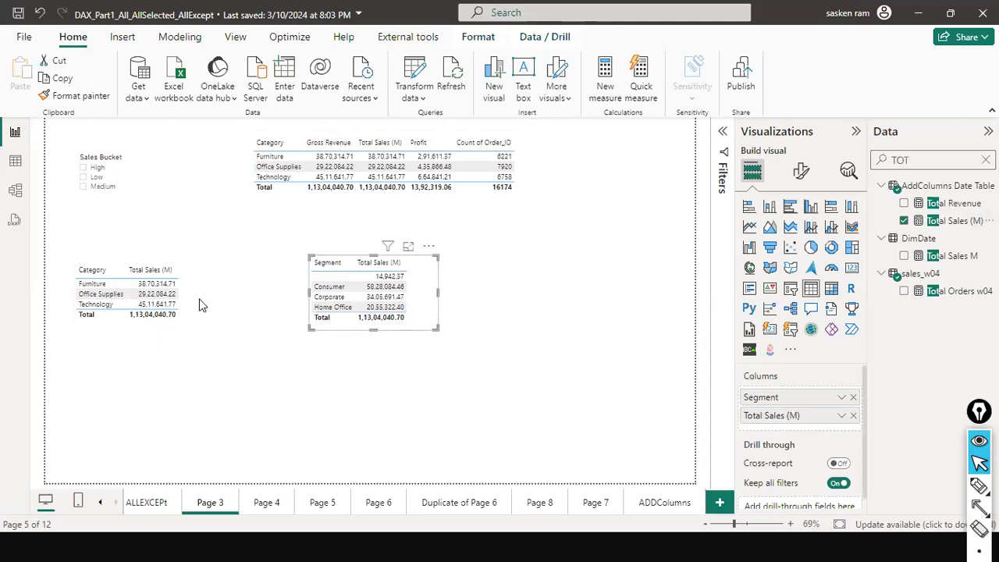
Step: Examine the Total Sales (M) values row by row in the Category and Segment tables, and clear the visual selection
click(165, 284)
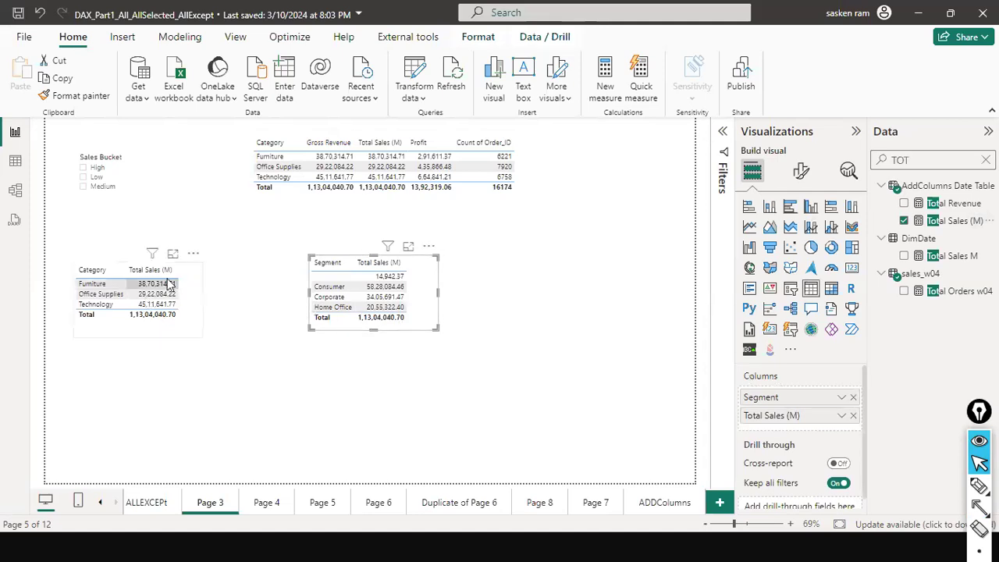
click(160, 286)
click(91, 295)
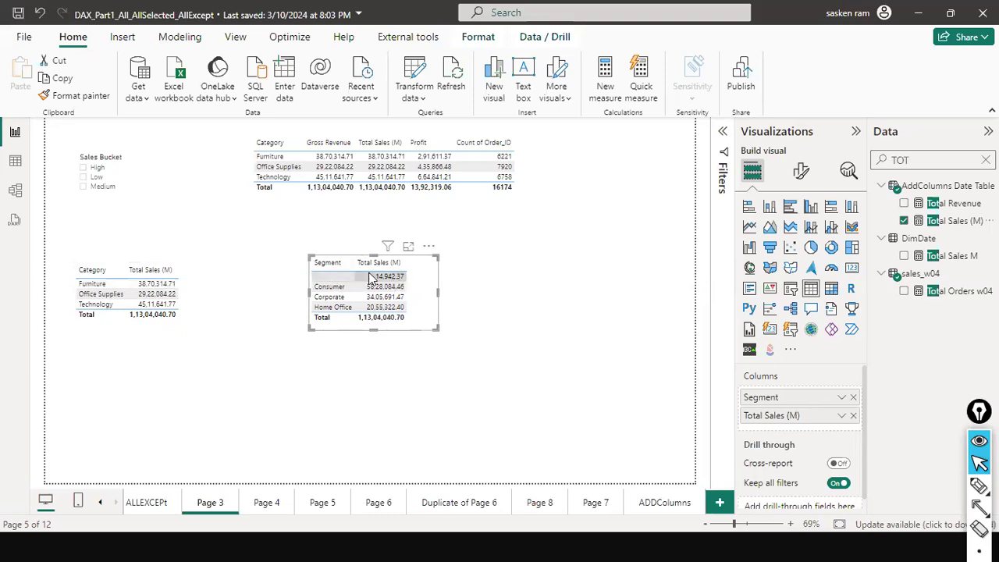
click(512, 306)
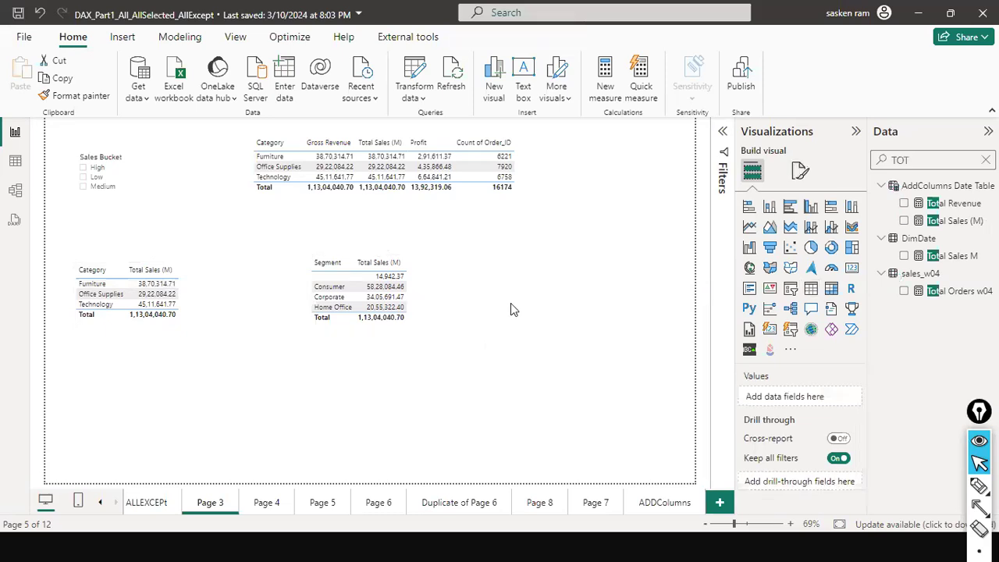
Step: Switch to the slide show and reveal the Row Context and Filter Context bullets on the Evaluation Context slide
key(alt+Tab)
key(alt+Tab)
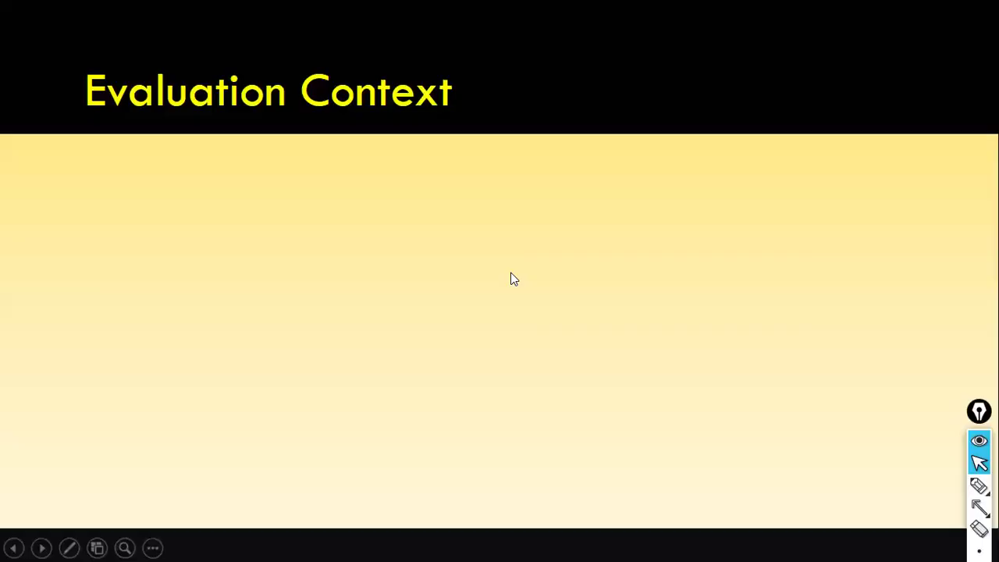
key(Right)
key(Right)
key(Right)
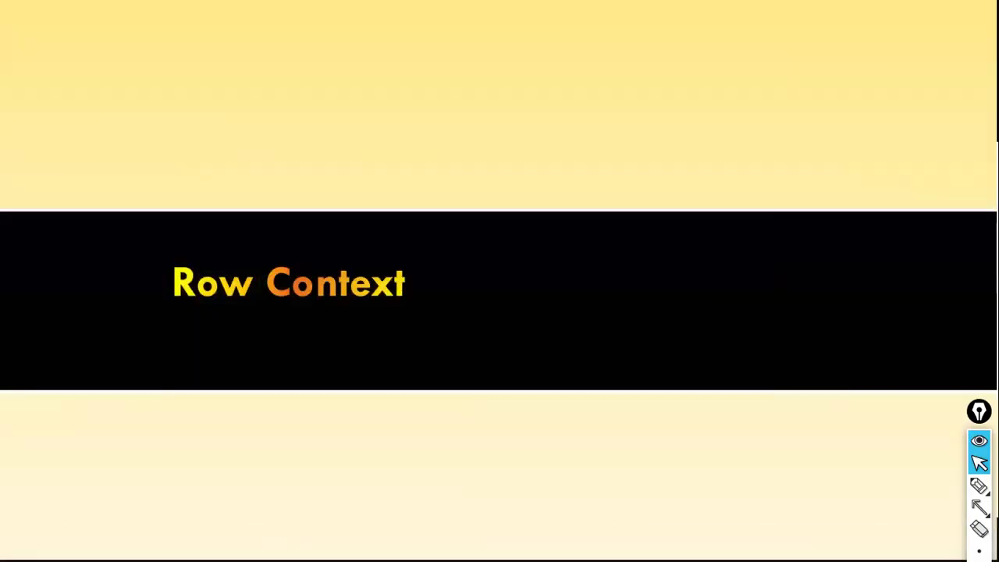
key(Left)
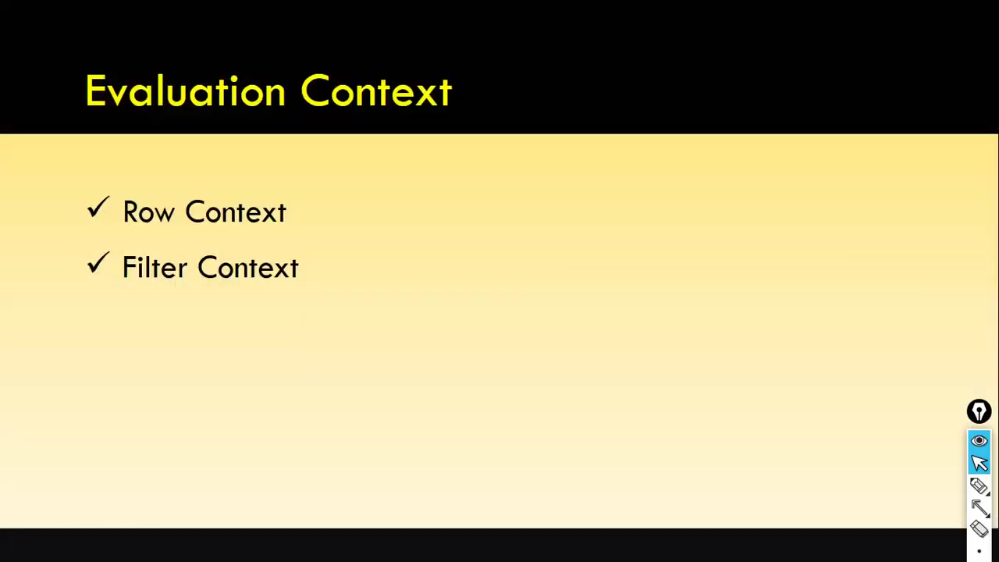
key(alt+Tab)
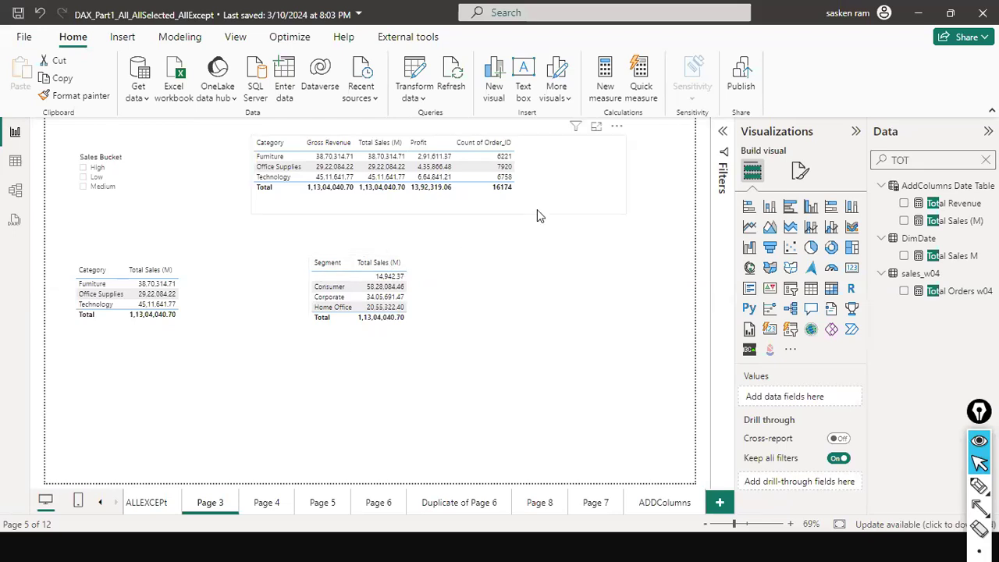
key(alt+Tab)
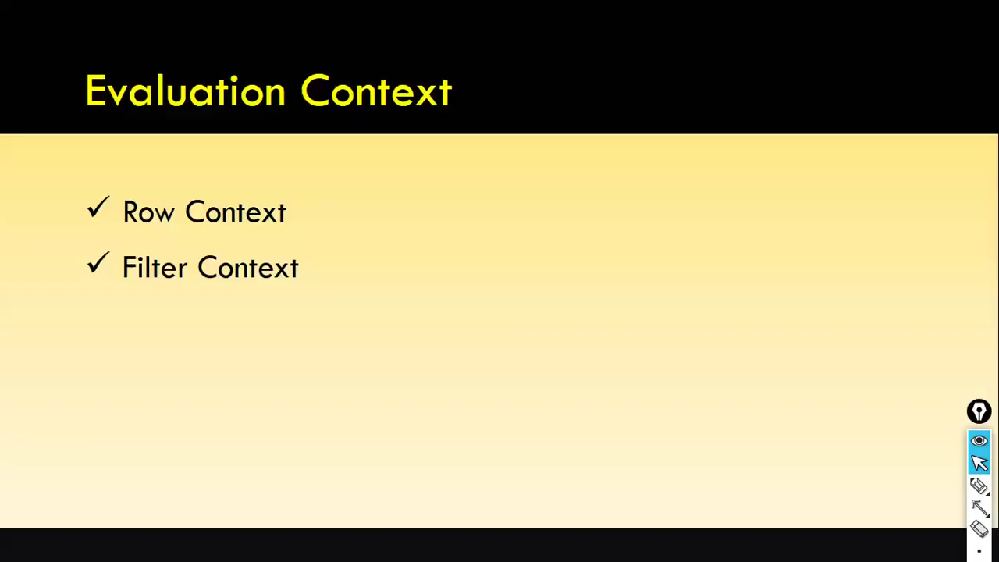